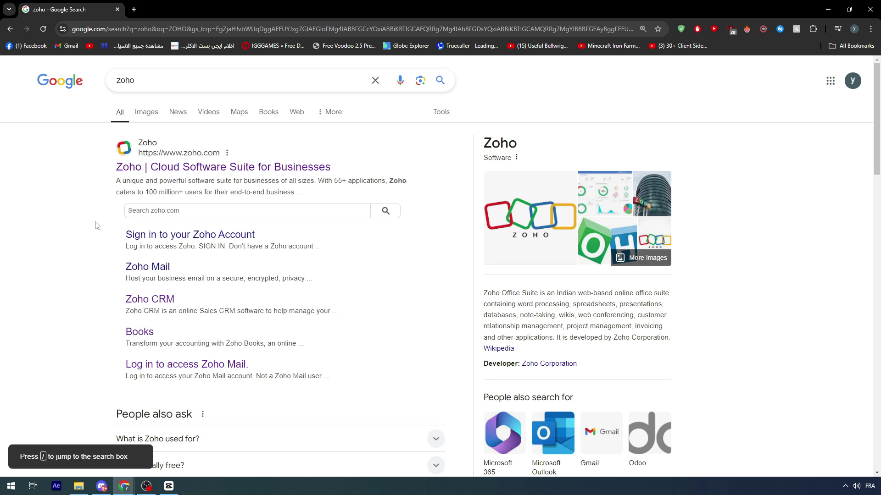
Go from the Zoho search result to the signed-in Zoho Home through the account menu.
left_click(128, 172)
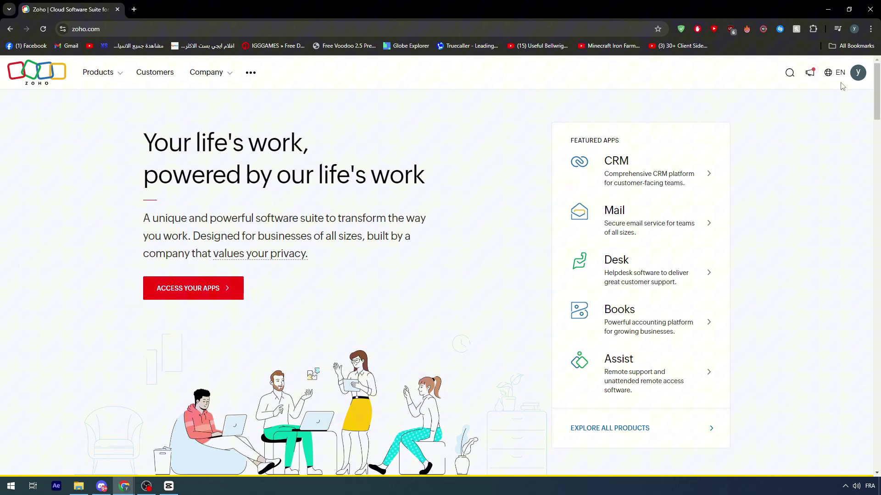
left_click(857, 72)
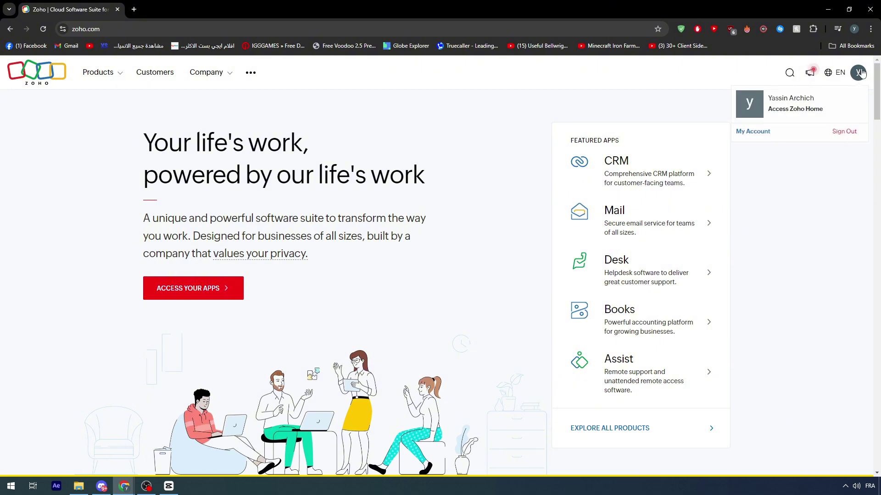
left_click(792, 111)
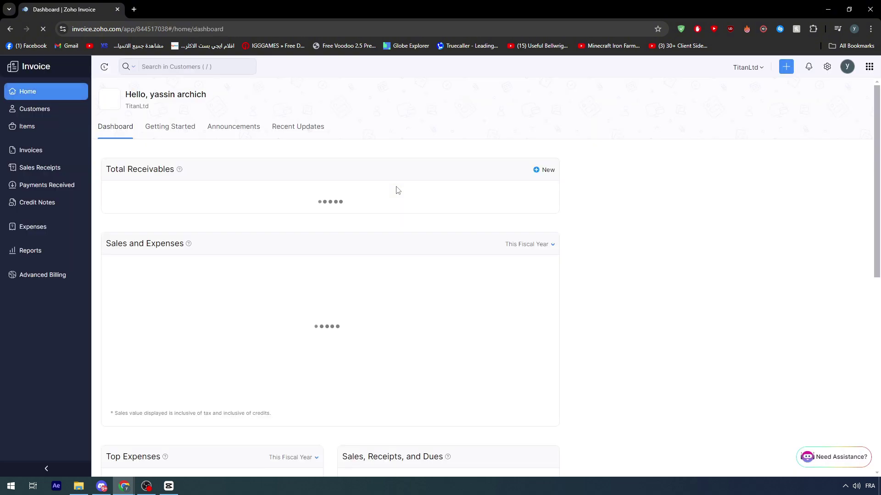
Open the Edit Invoice form for Tech LTD invoice INV-000001 from the Invoices list.
left_click(62, 152)
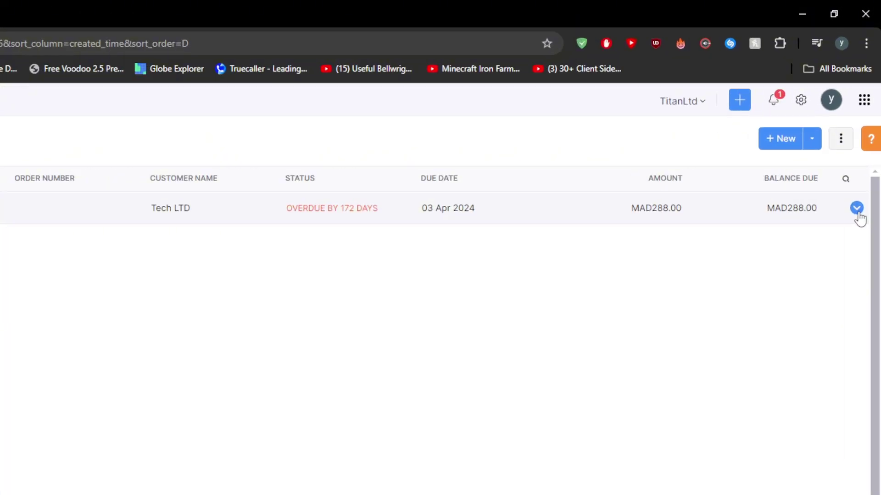
left_click(856, 208)
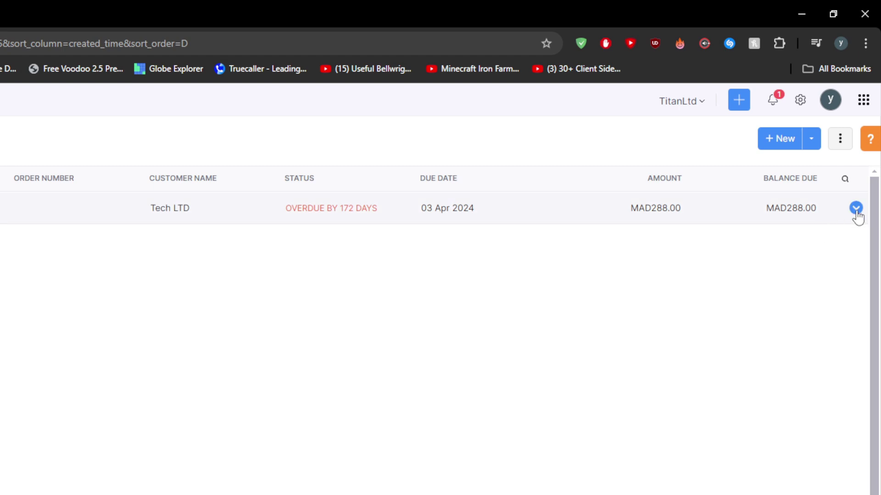
left_click(857, 210)
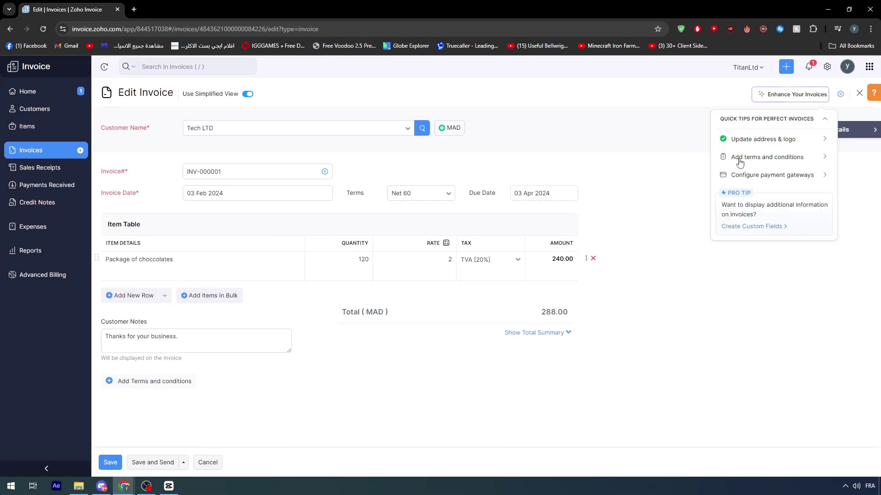
Close the invoice Quick Tips panel and check the settings gear options.
left_click(649, 151)
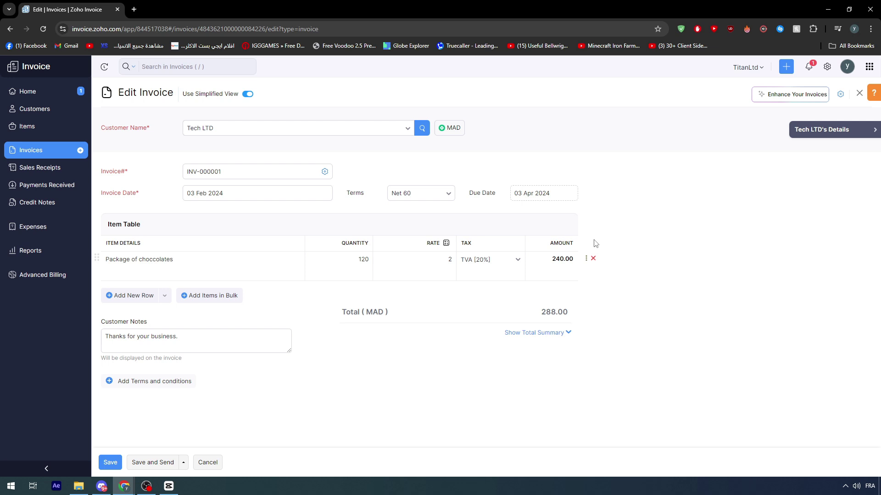
left_click(840, 95)
Leave the editor, then select and delete invoice INV-000001 for Tech LTD.
left_click(860, 93)
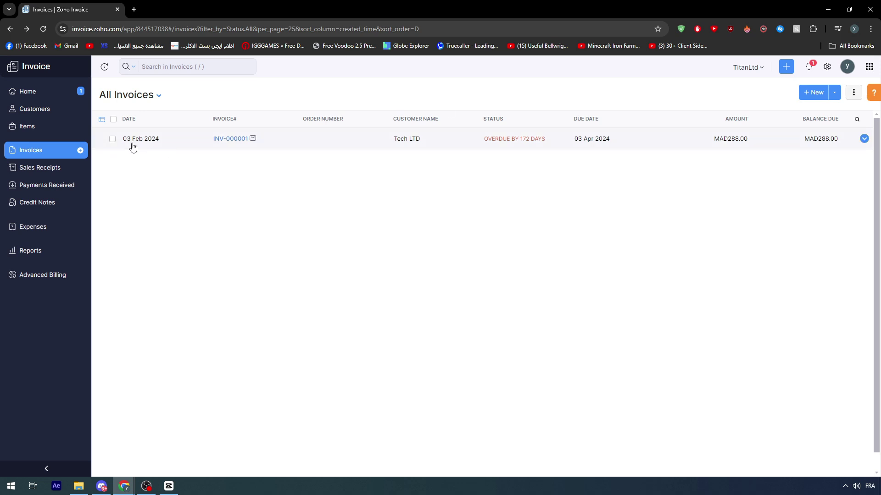
left_click(111, 140)
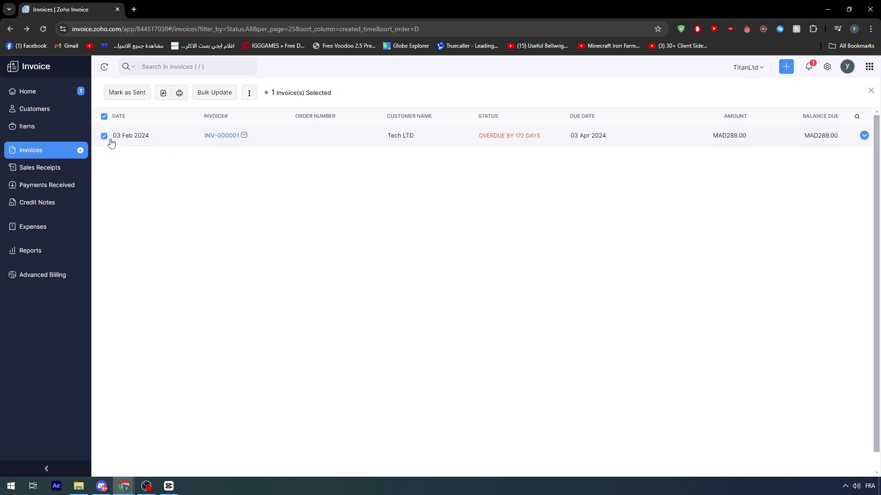
left_click(255, 94)
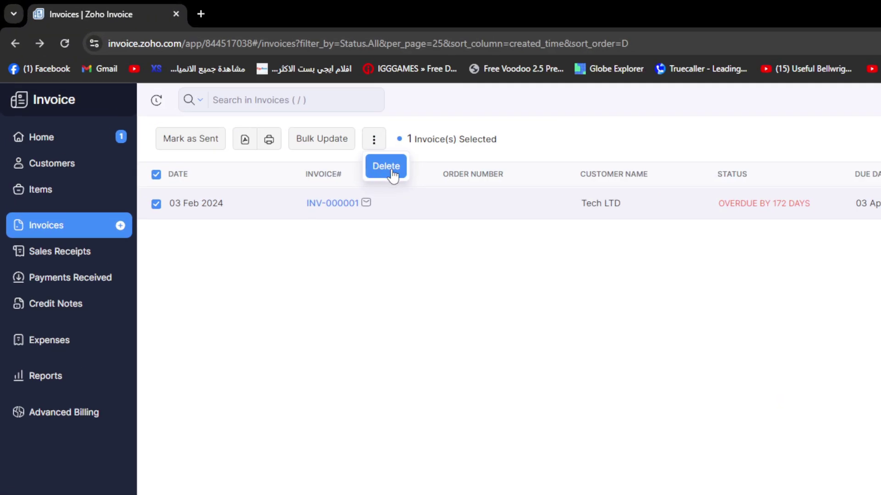
left_click(386, 169)
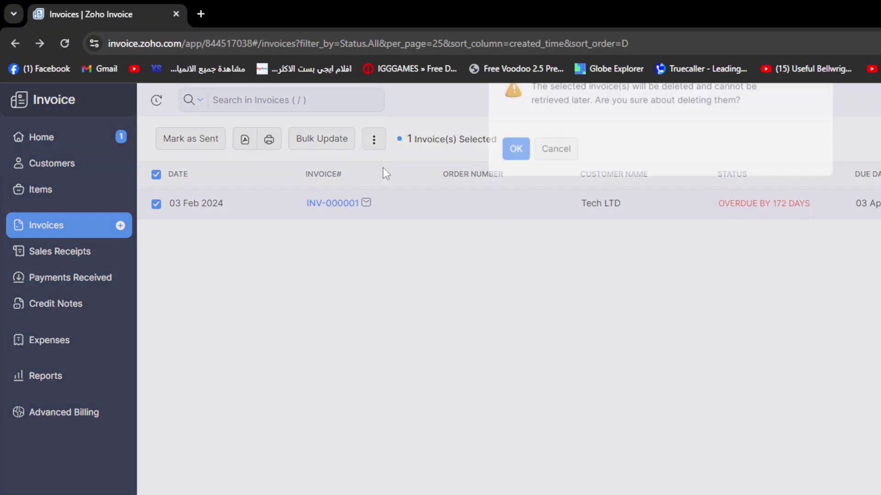
left_click(516, 149)
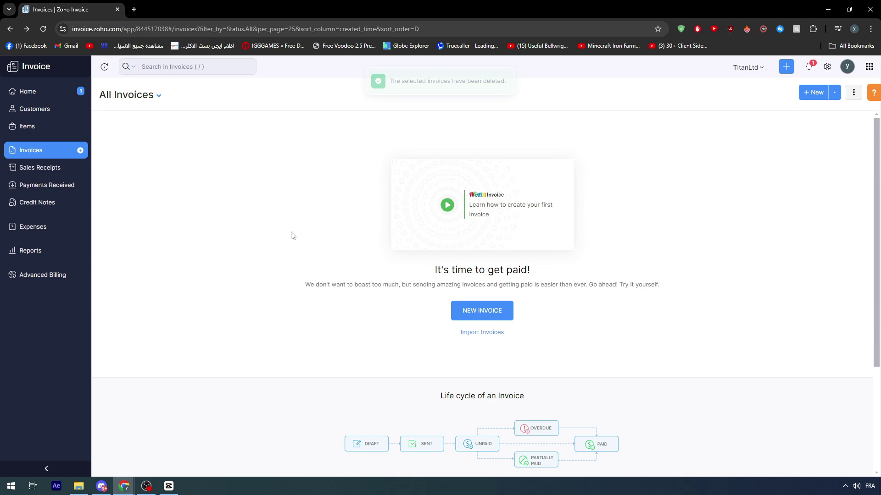
scroll(436, 315, "down", 3)
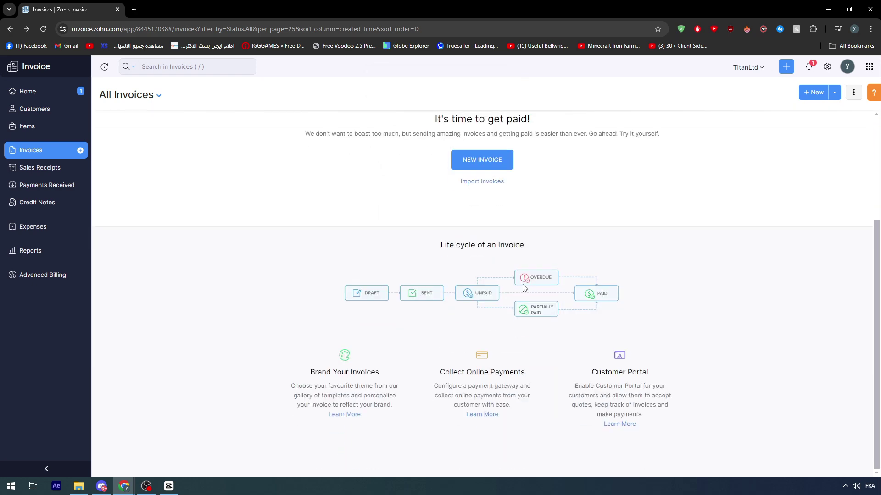
scroll(420, 279, "up", 3)
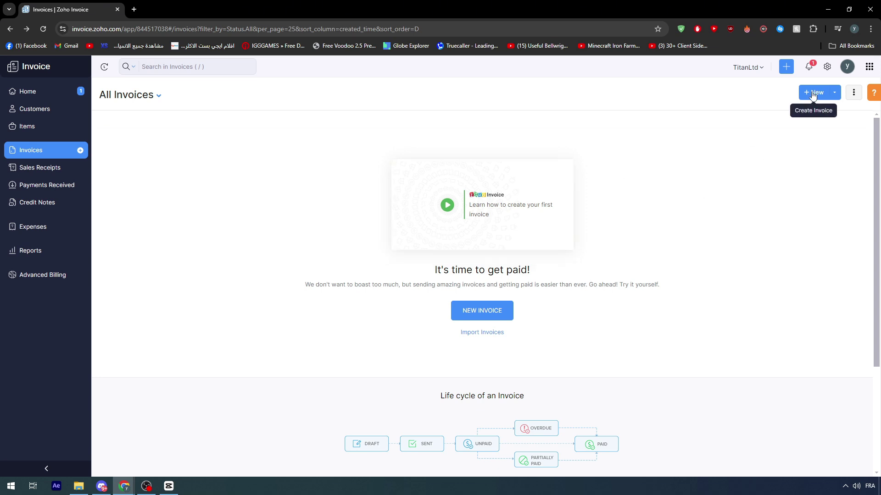
Start a new invoice for customer Tech LTD with a wood planks item line.
left_click(834, 96)
left_click(826, 97)
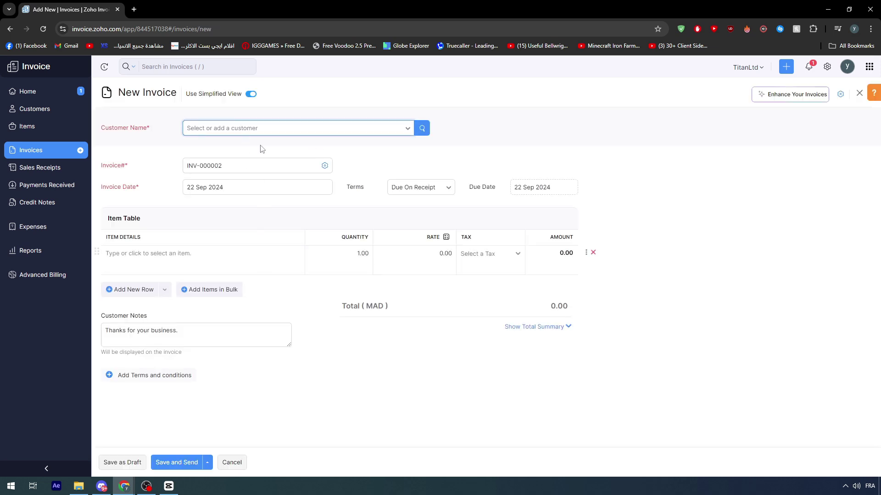
left_click(252, 133)
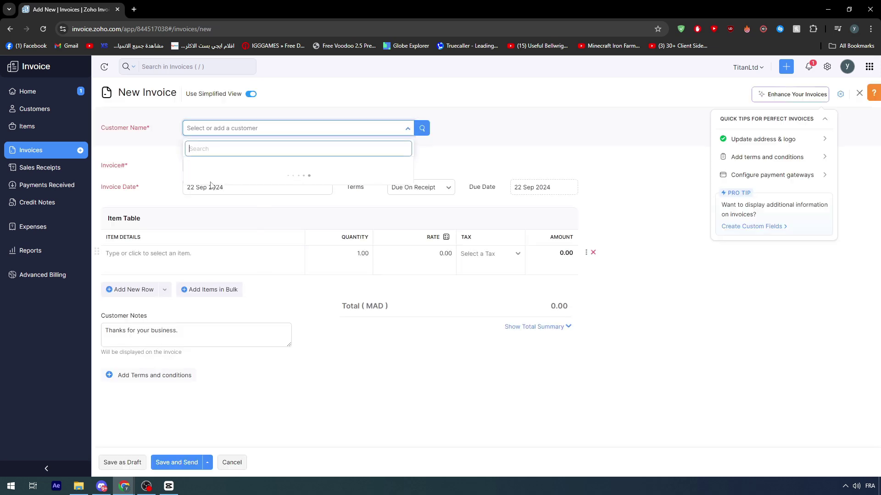
left_click(221, 171)
left_click(164, 250)
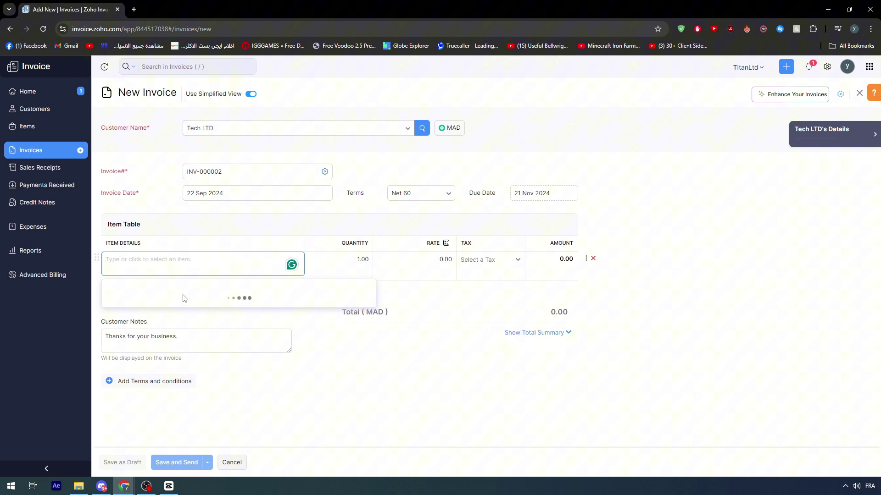
type("wood planks")
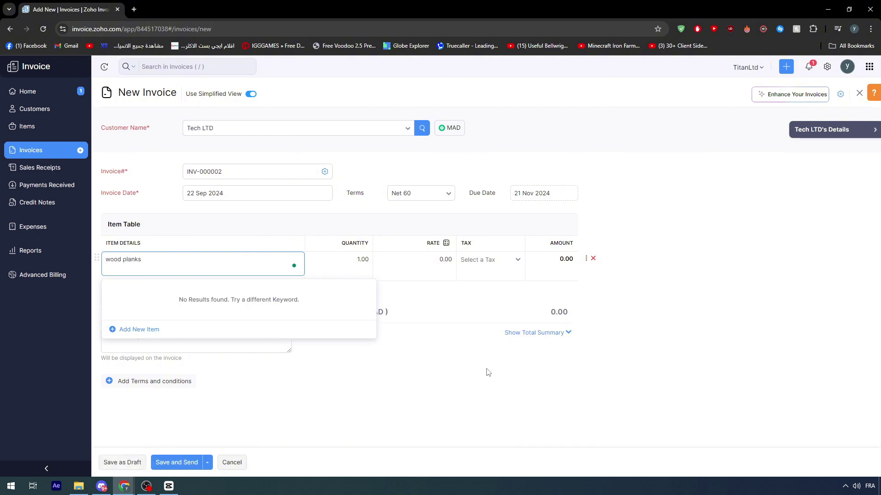
Set the wood planks quantity to 55555 and rate to 10, totalling 555,550.00 MAD.
left_click(483, 342)
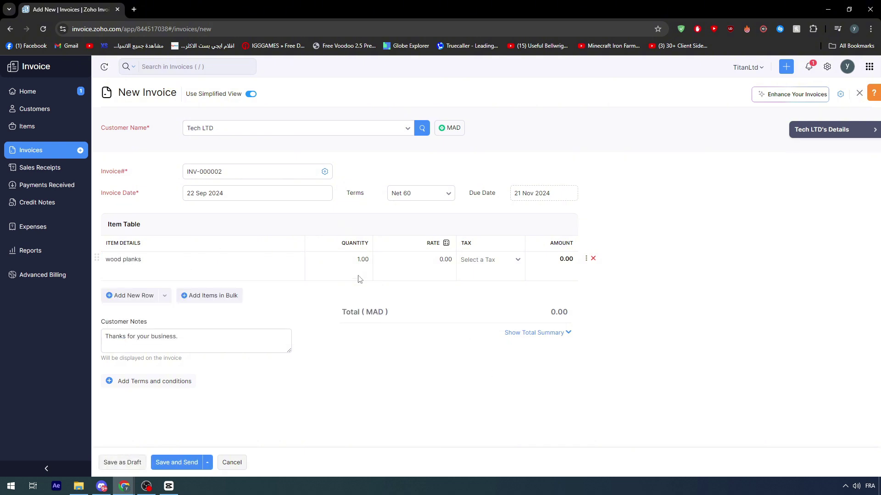
left_click(360, 259)
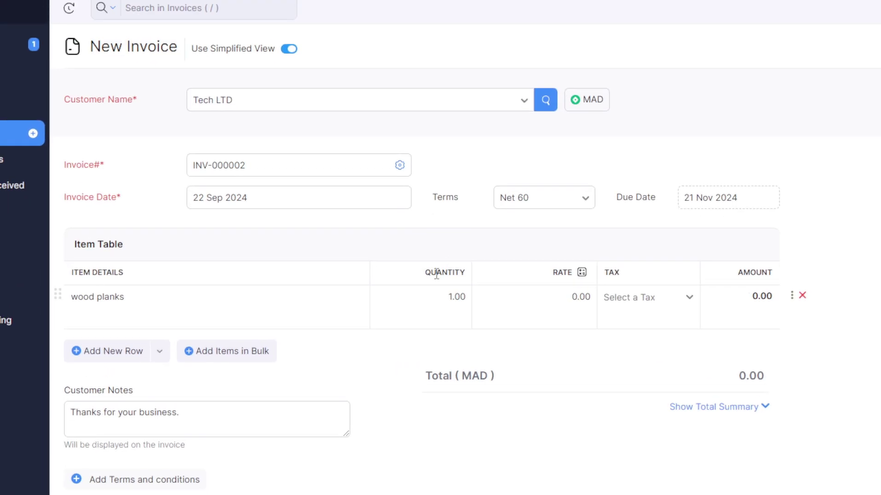
double_click(348, 261)
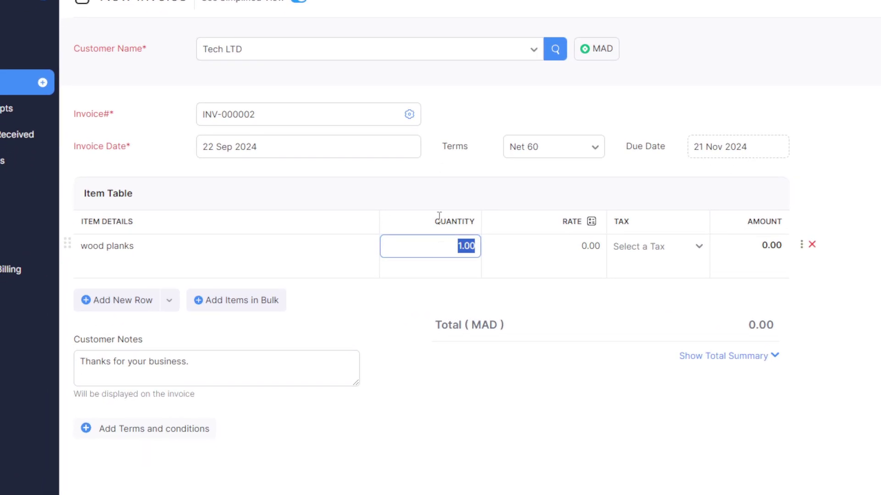
type("55555")
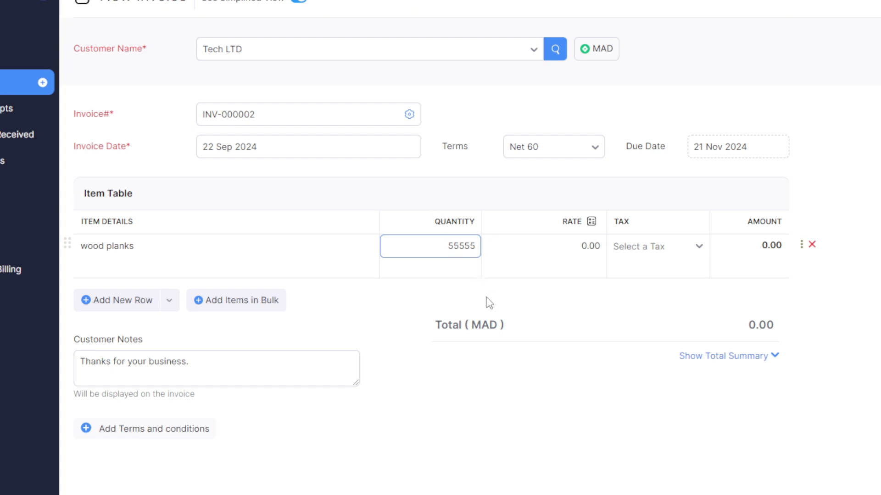
left_click(561, 253)
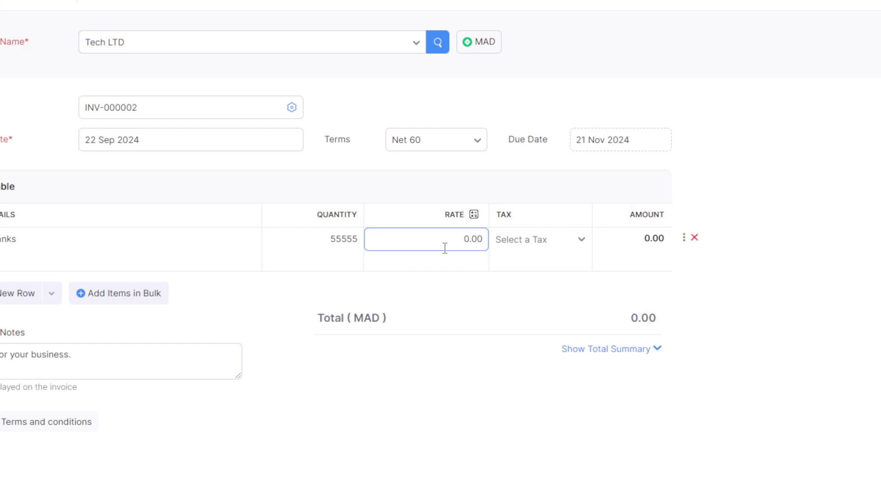
double_click(444, 248)
type("10")
left_click(602, 285)
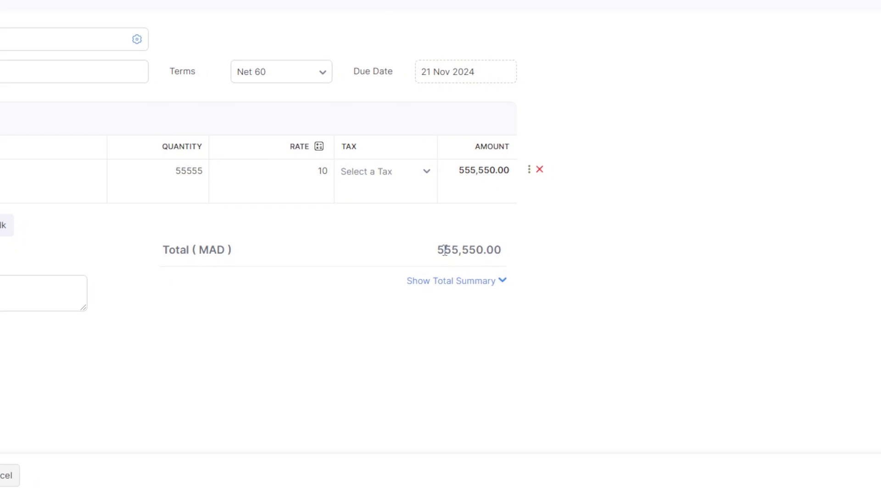
double_click(440, 248)
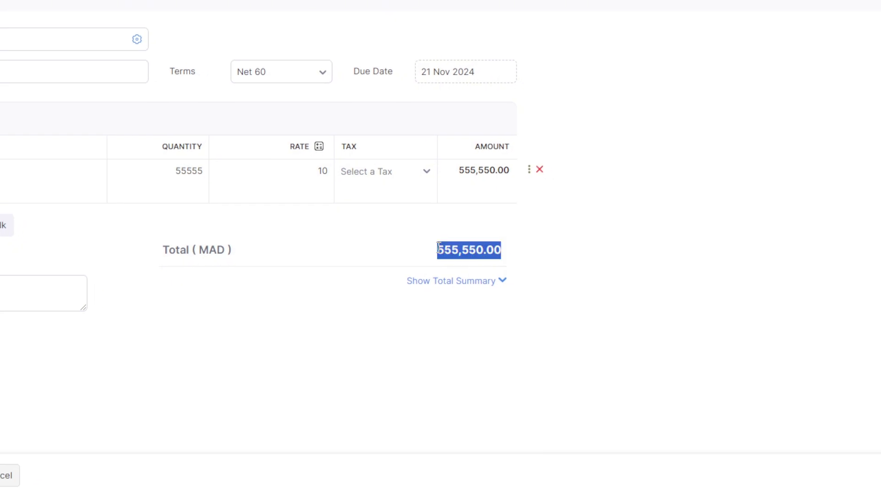
left_click_drag(494, 250, 450, 250)
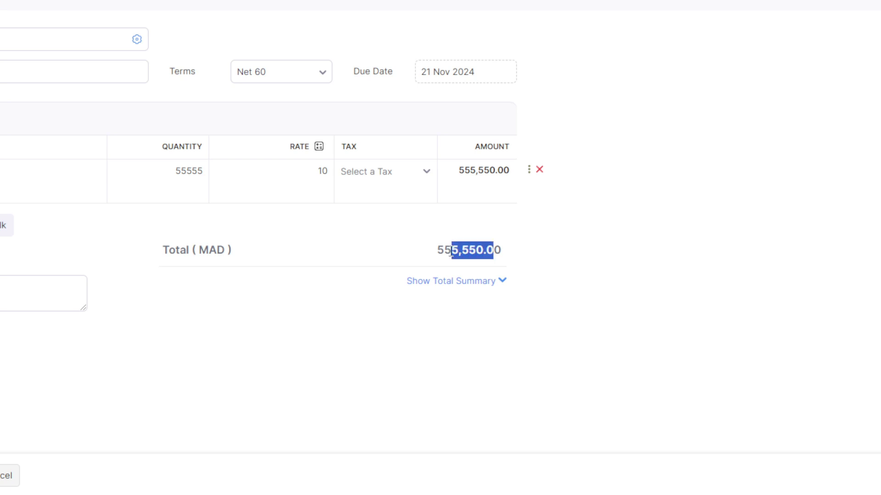
left_click(438, 232)
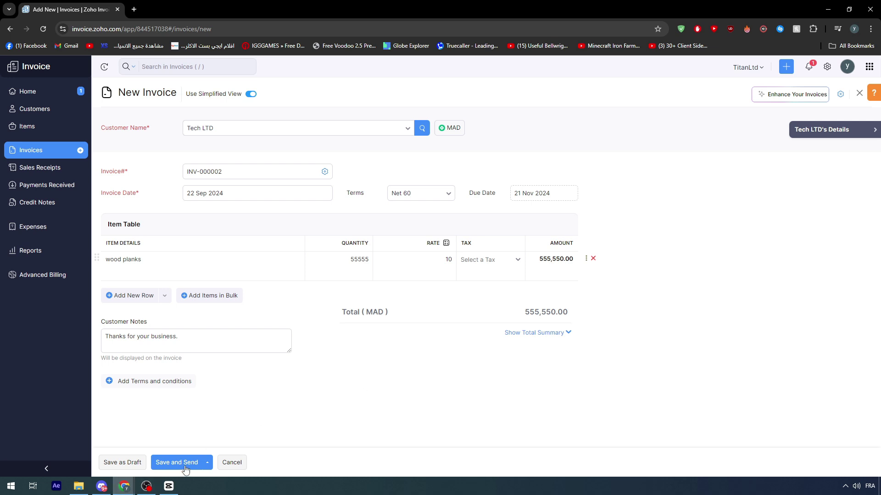
Save INV-000002 as a draft, then delete it and confirm the irreversible deletion.
left_click(112, 464)
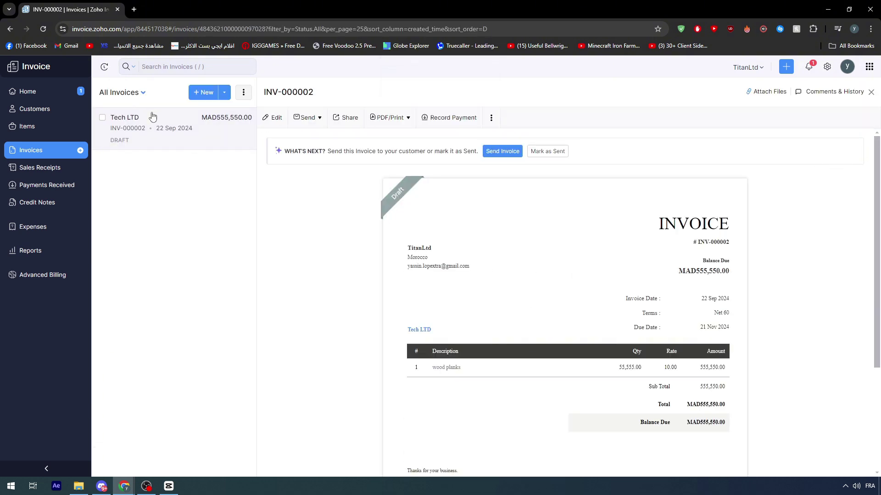
left_click(491, 117)
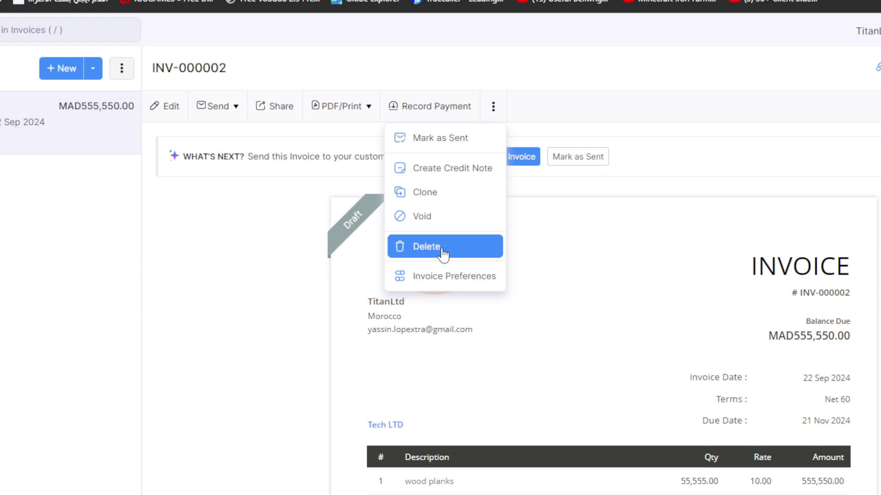
left_click(443, 254)
left_click(391, 179)
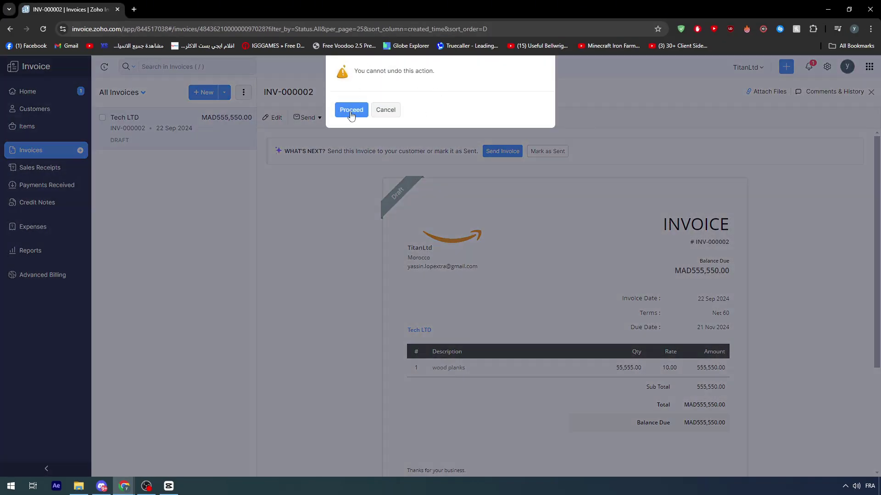
left_click(351, 110)
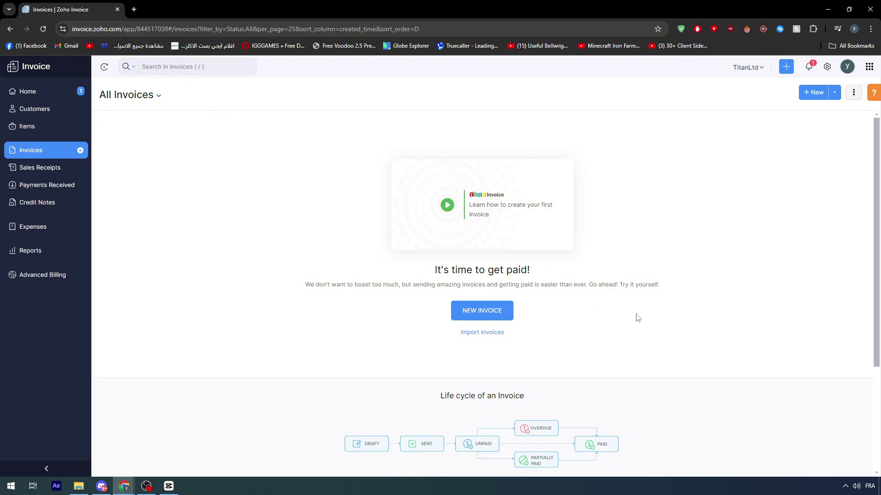
left_click(806, 69)
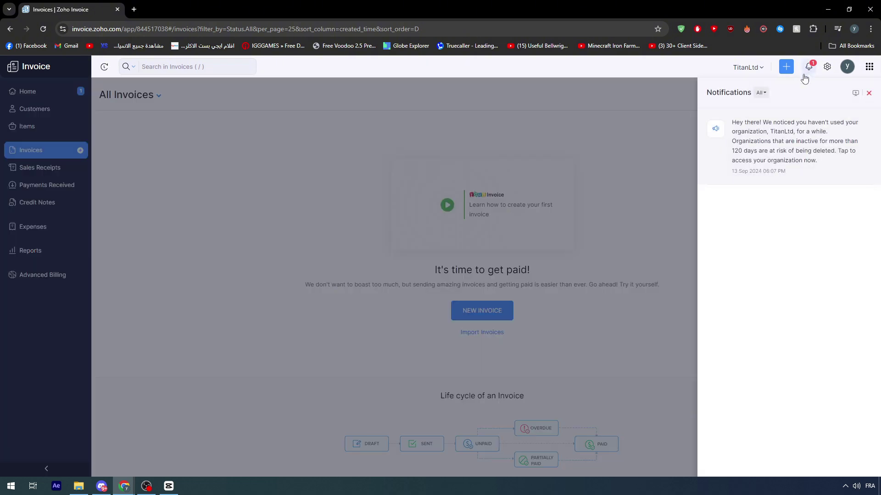
left_click(617, 164)
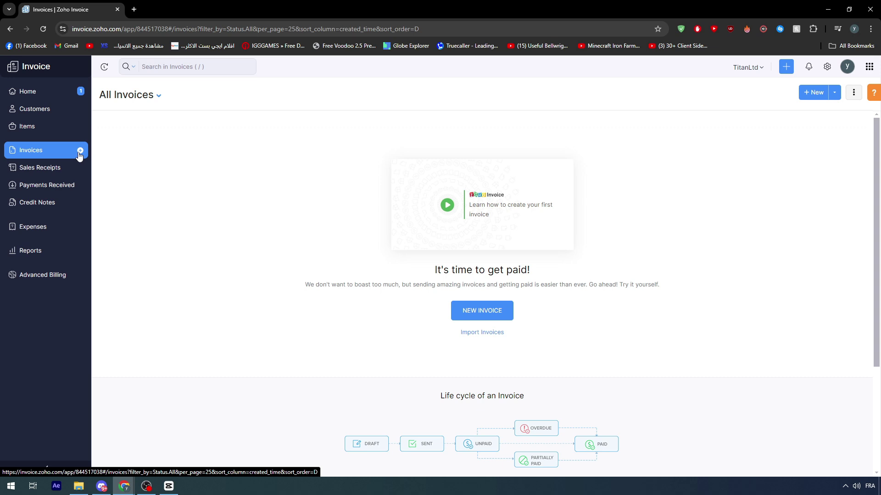
left_click(811, 96)
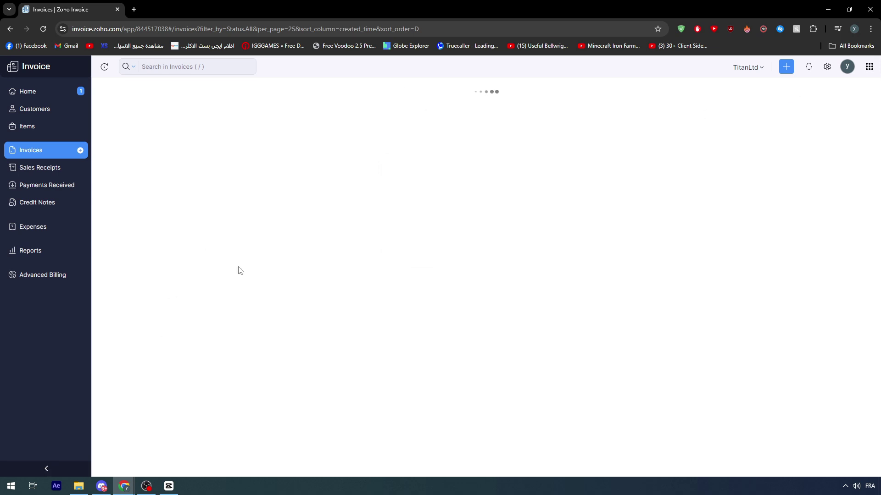
key("Tab")
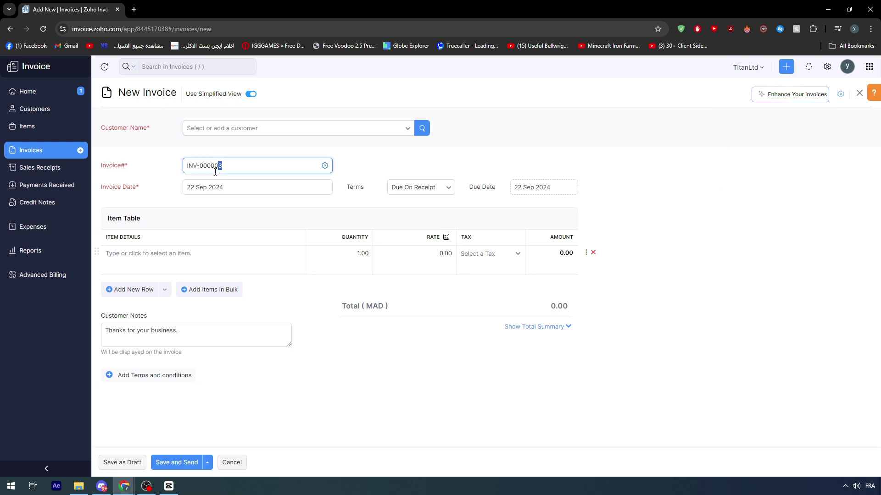
left_click(220, 152)
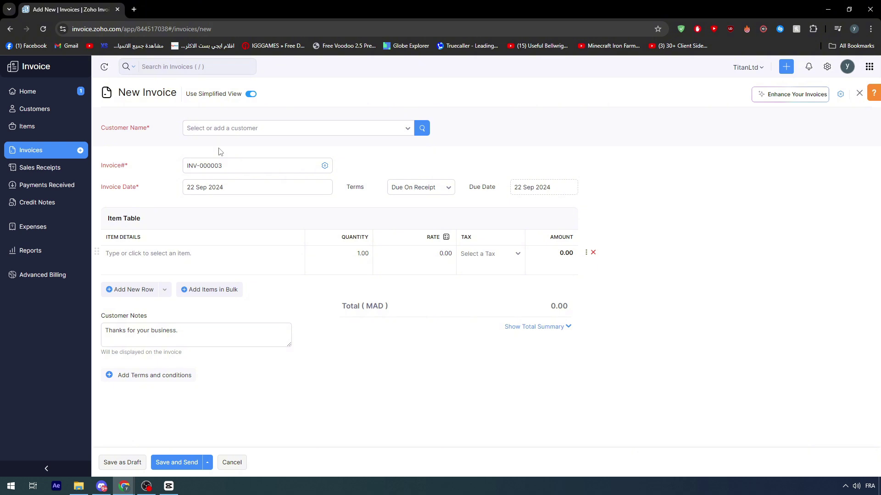
left_click(551, 188)
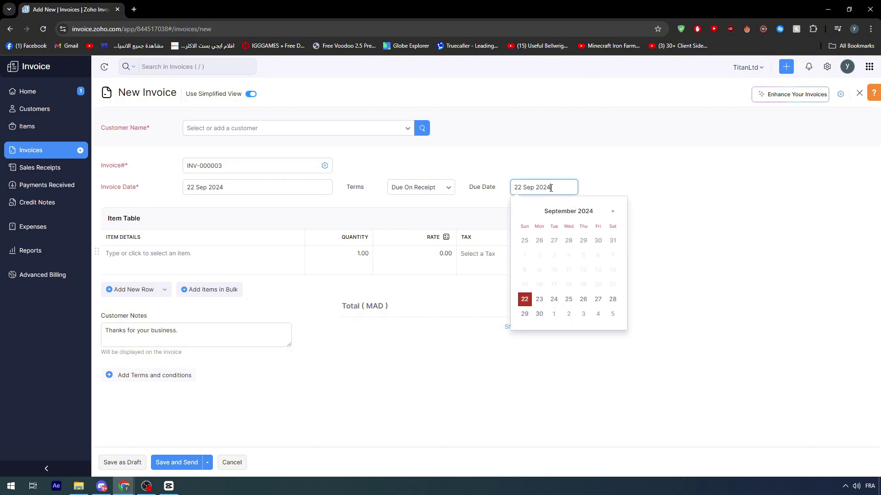
left_click(606, 174)
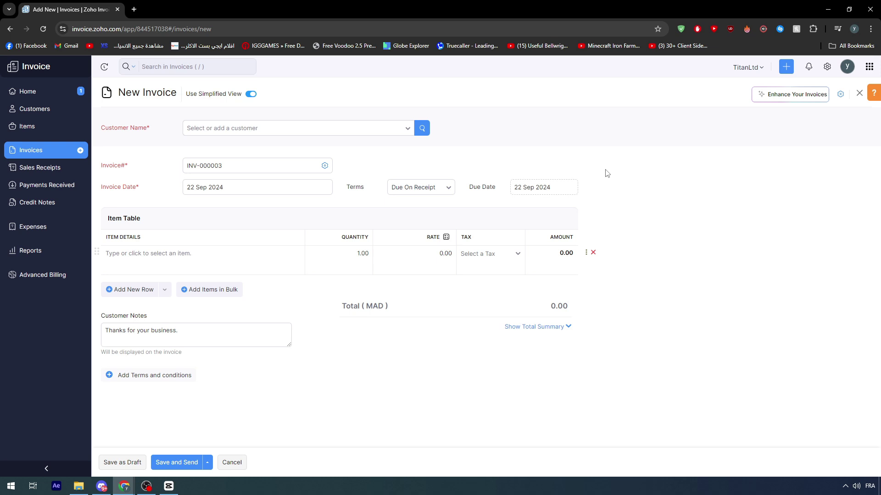
left_click(857, 95)
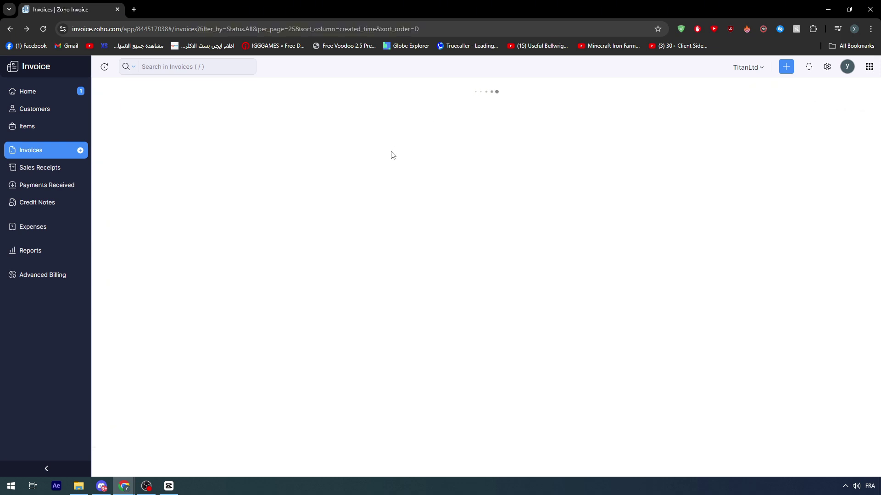